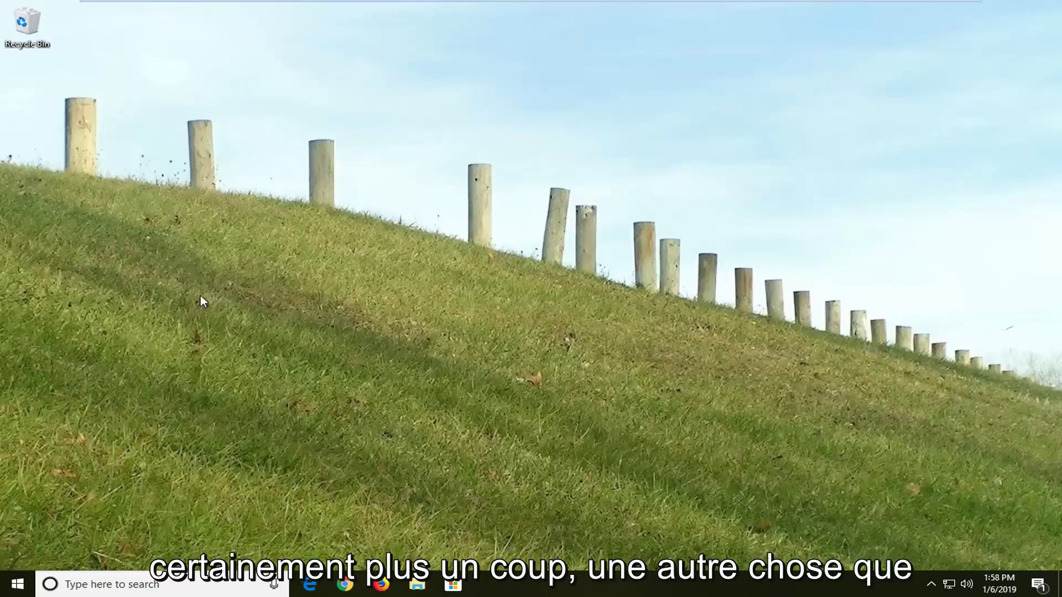
Launch Device Manager from a Start search for 'device manager' and centre its window.
{"action": "left_click", "coordinate": [11, 589]}
{"action": "type", "text": "device manager"}
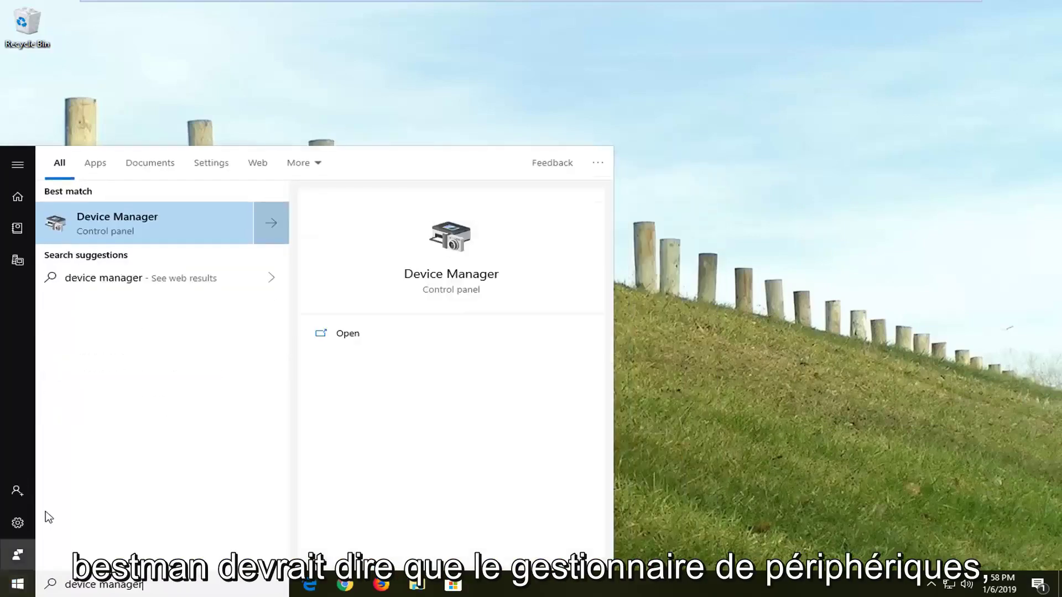
{"action": "left_click", "coordinate": [134, 224]}
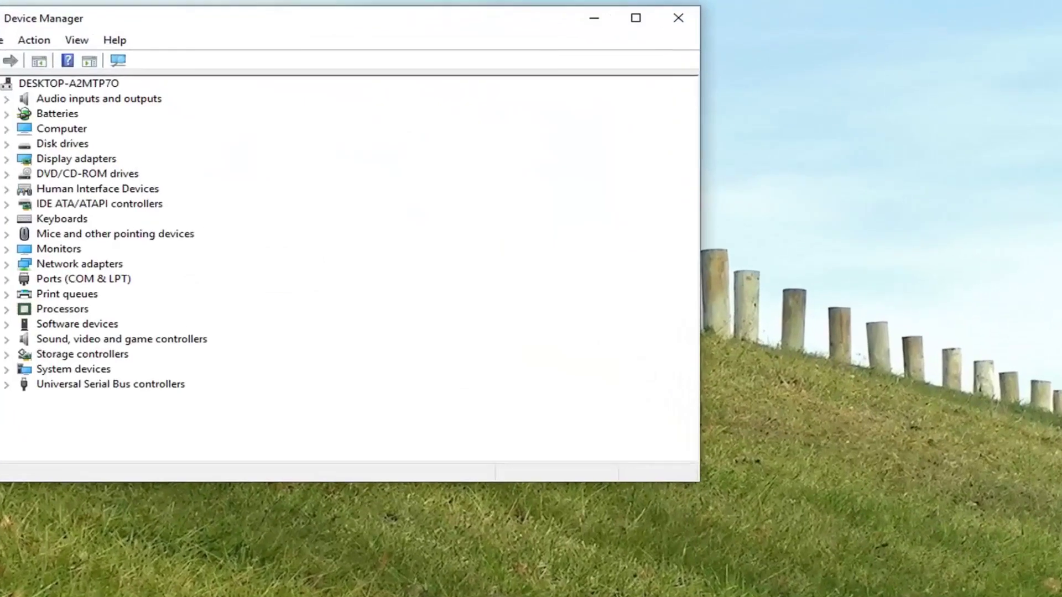
{"action": "left_click_drag", "start_coordinate": [366, 23], "coordinate": [570, 65]}
Expand Universal Serial Bus controllers and pick out the three USB Root Hub entries.
{"action": "left_click", "coordinate": [313, 426]}
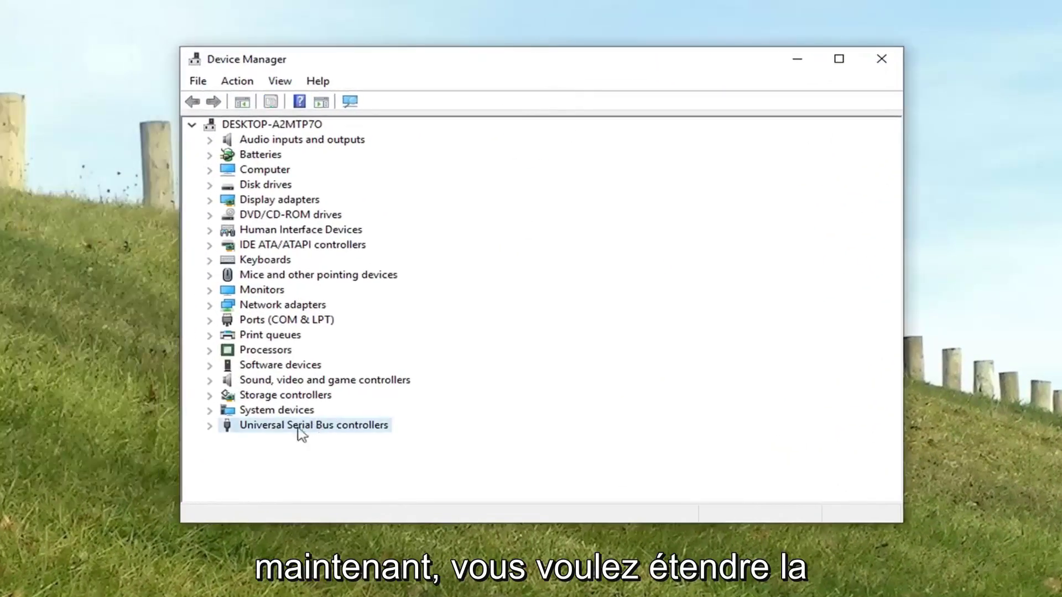
{"action": "left_click", "coordinate": [210, 427]}
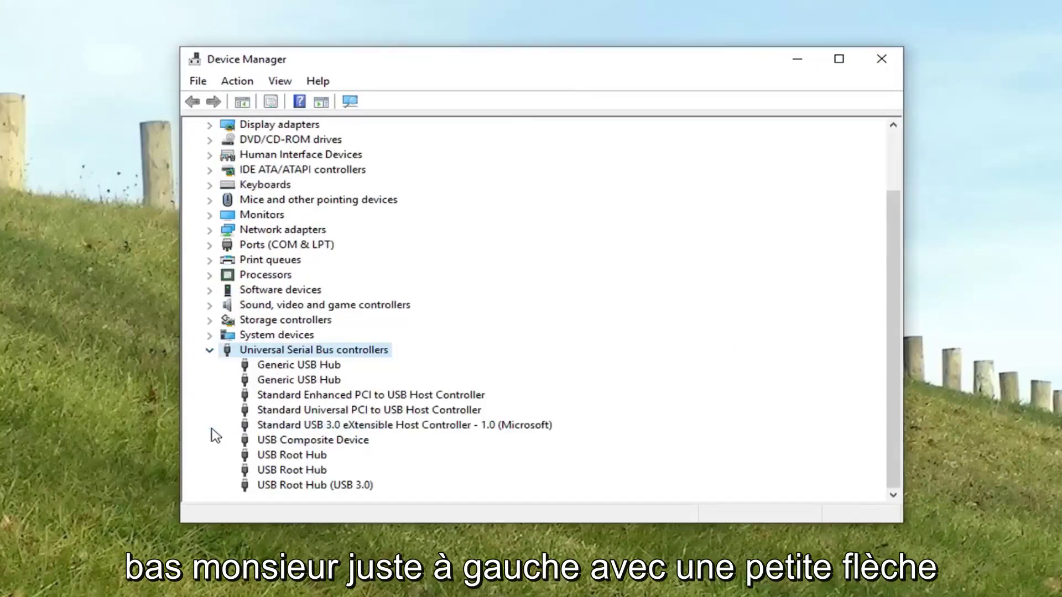
{"action": "left_click", "coordinate": [275, 457]}
{"action": "left_click", "coordinate": [269, 485]}
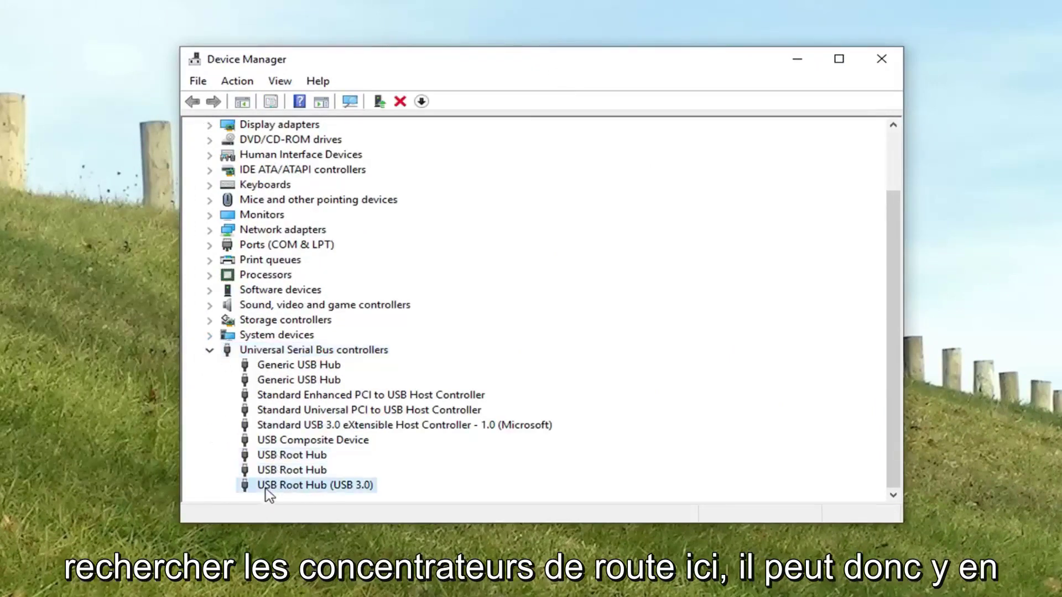
{"action": "left_click", "coordinate": [271, 456]}
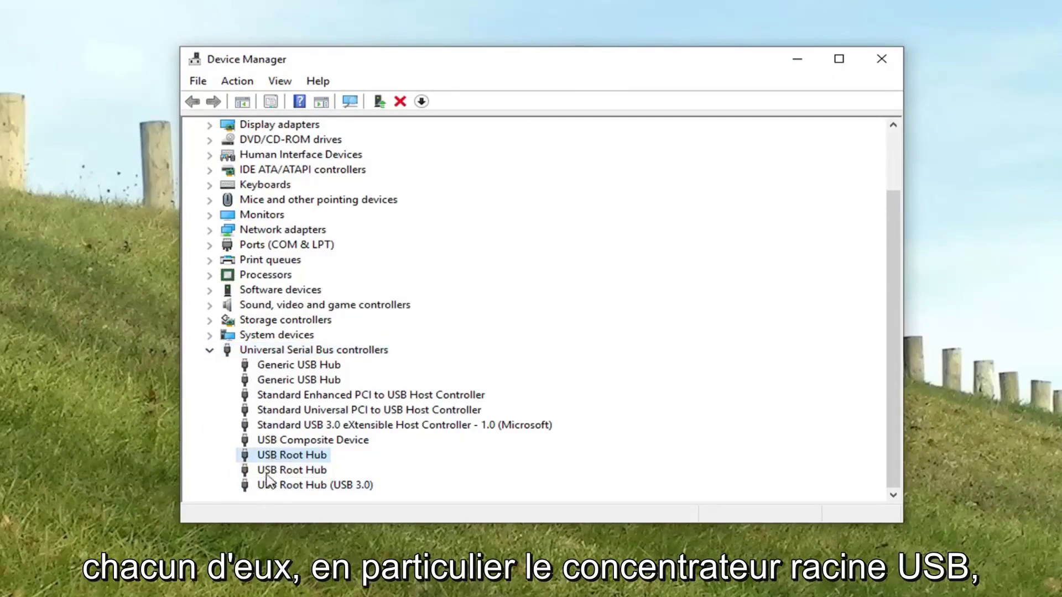
{"action": "left_click", "coordinate": [270, 471]}
{"action": "left_click", "coordinate": [269, 487]}
{"action": "left_click", "coordinate": [269, 455]}
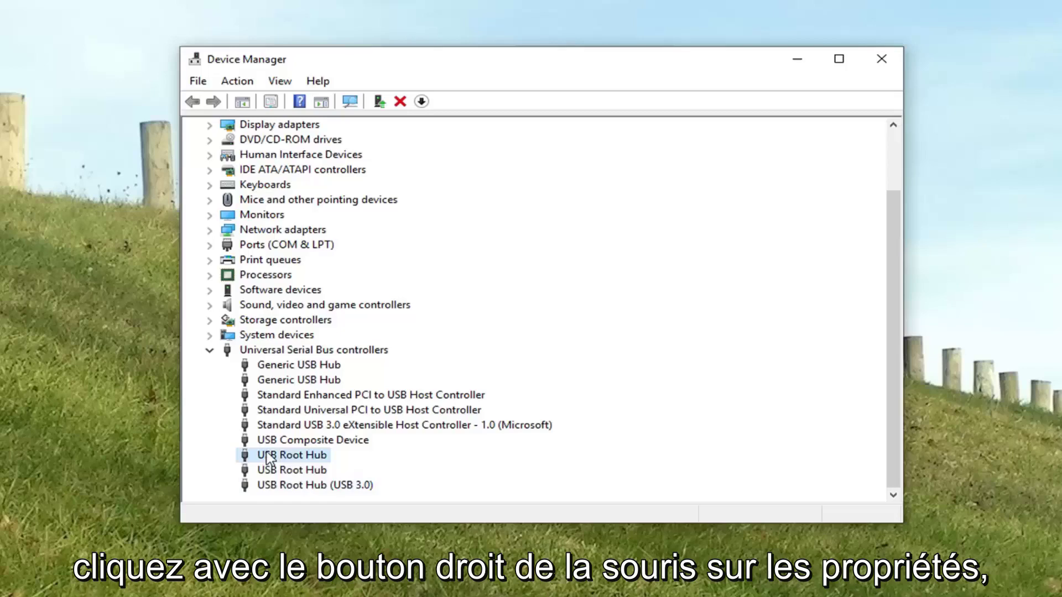
Turn off power saving for the first USB Root Hub in its Power Management properties.
{"action": "right_click", "coordinate": [267, 453]}
{"action": "left_click", "coordinate": [325, 548]}
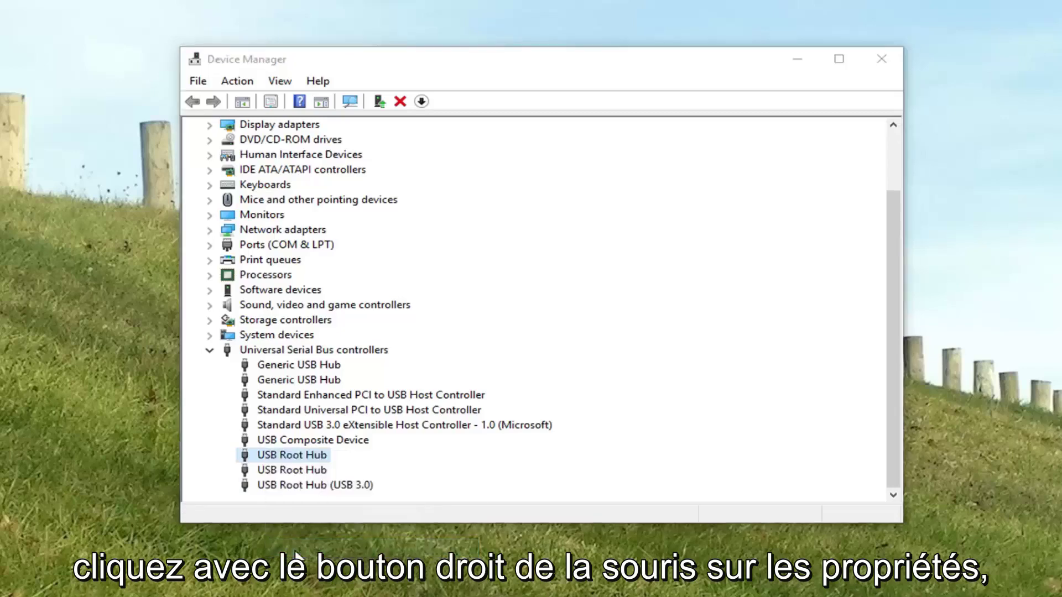
{"action": "left_click", "coordinate": [659, 134]}
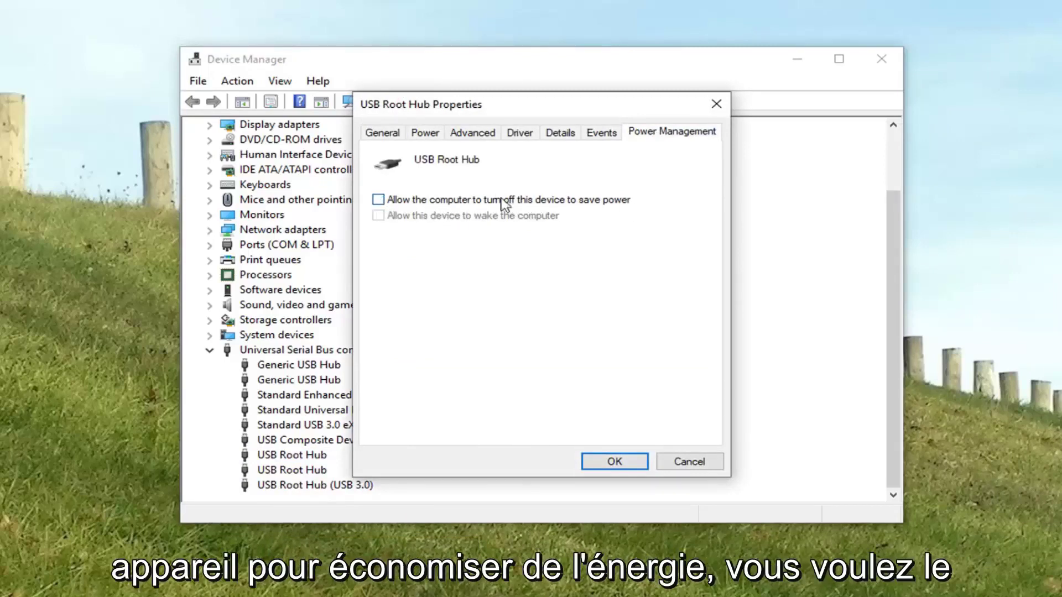
{"action": "left_click", "coordinate": [603, 467]}
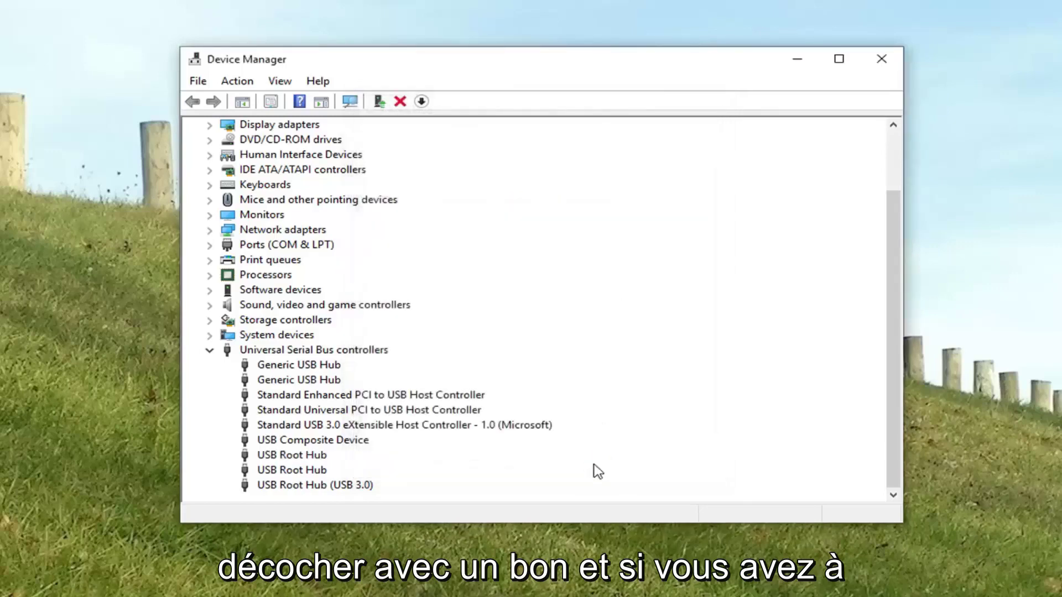
Uncheck 'Allow the computer to turn off this device to save power' for the second USB Root Hub.
{"action": "double_click", "coordinate": [280, 471]}
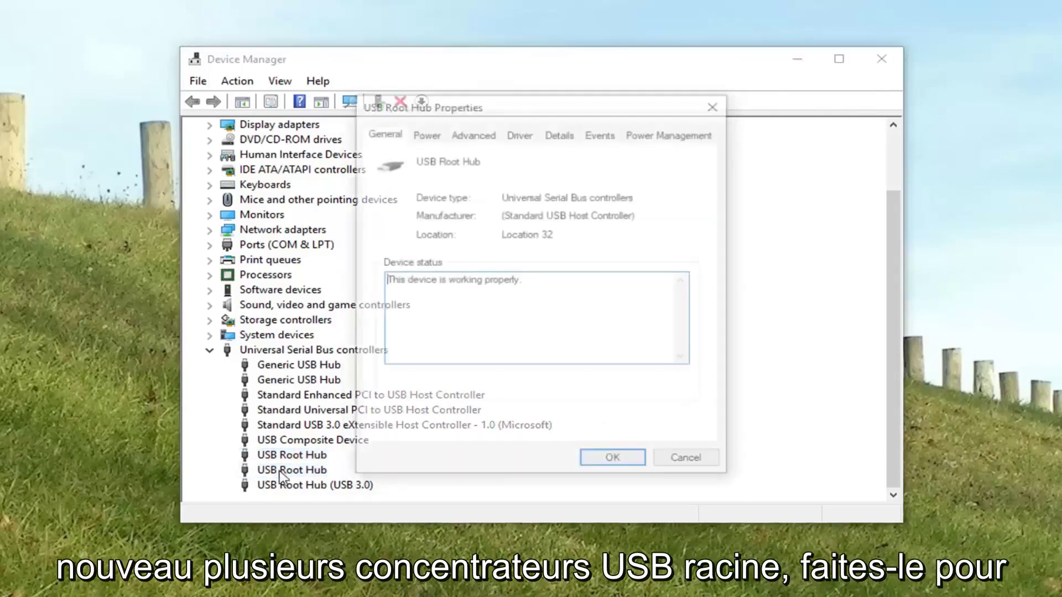
{"action": "left_click", "coordinate": [650, 134]}
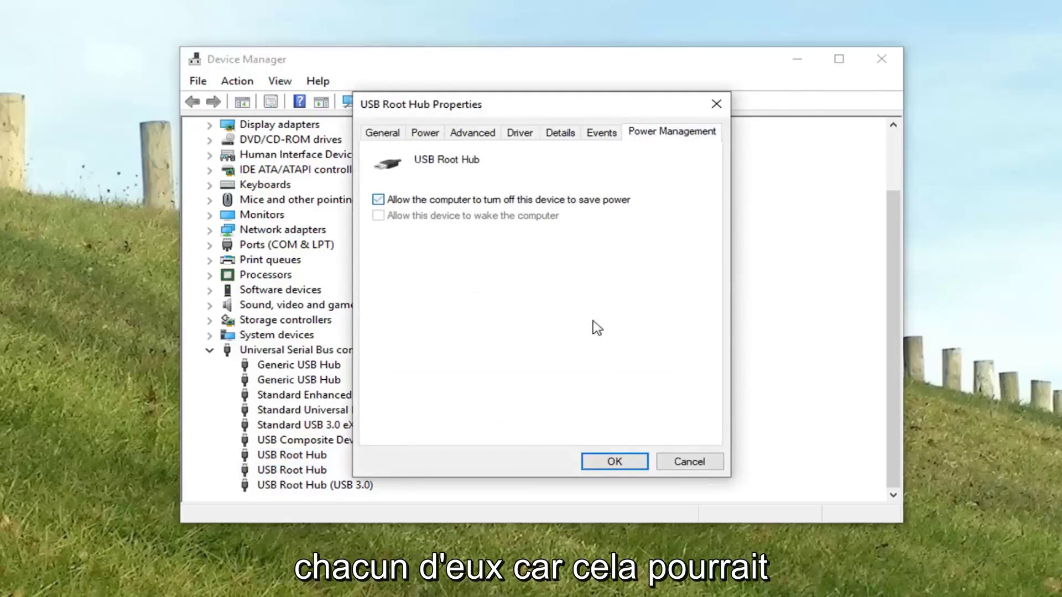
{"action": "left_click", "coordinate": [470, 200]}
{"action": "left_click", "coordinate": [624, 461]}
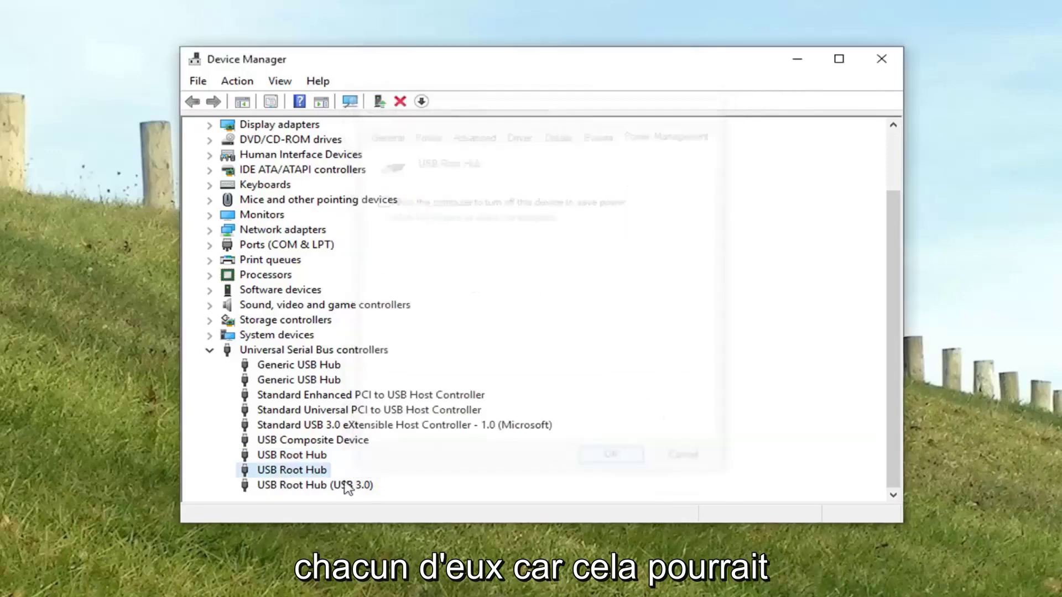
Uncheck the same power-saving option for USB Root Hub (USB 3.0) and confirm.
{"action": "double_click", "coordinate": [310, 487]}
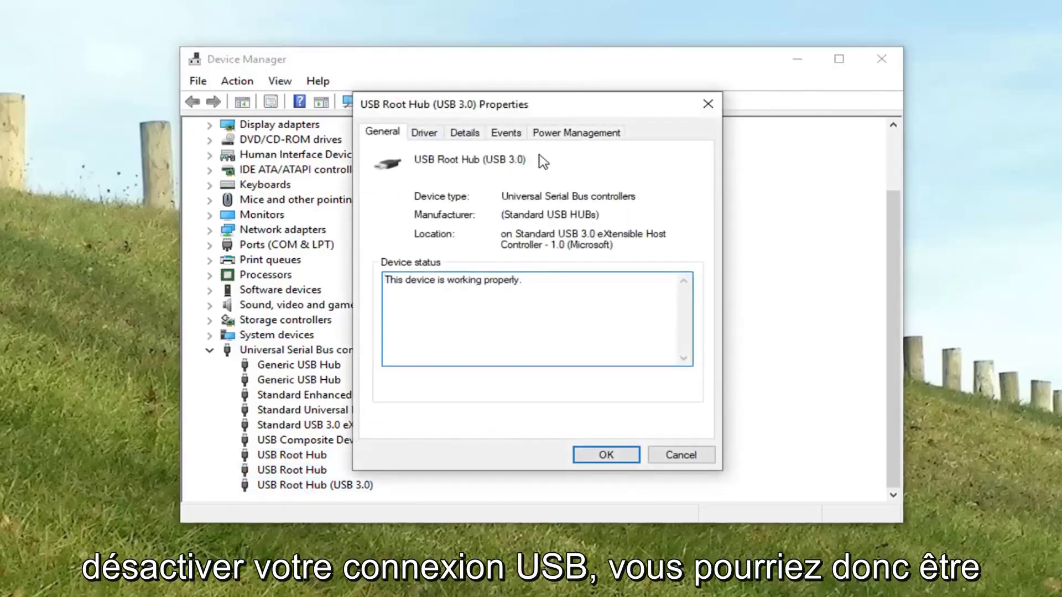
{"action": "left_click", "coordinate": [575, 131]}
{"action": "left_click", "coordinate": [396, 201]}
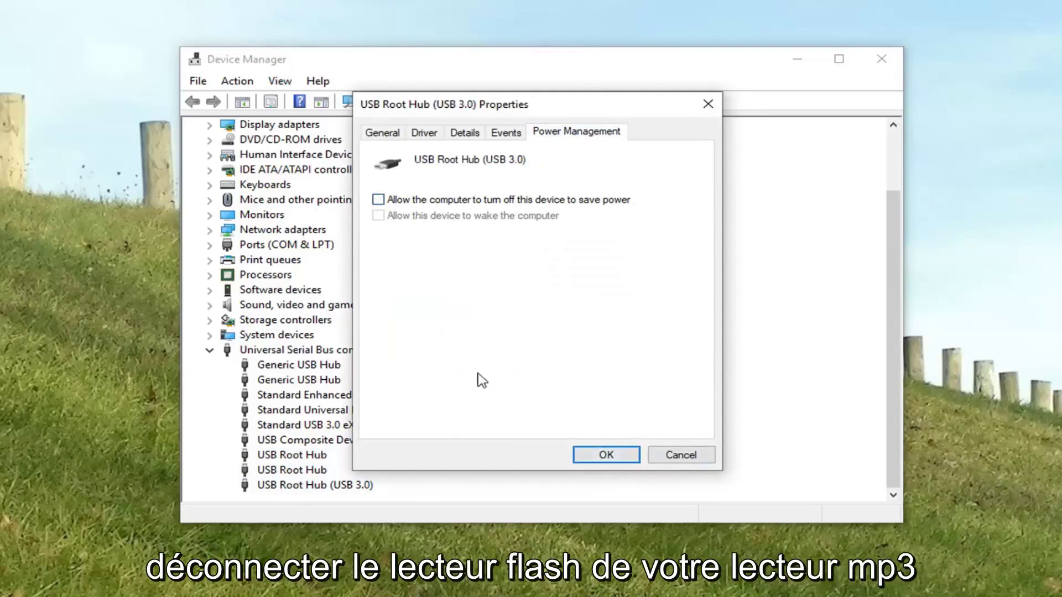
{"action": "left_click", "coordinate": [595, 459]}
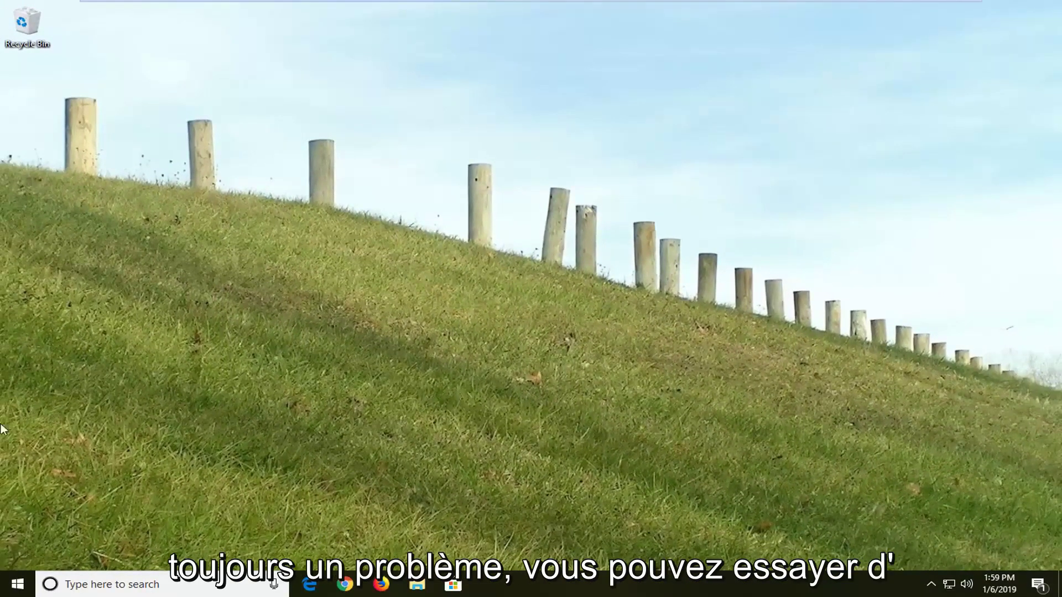
Launch Control Panel from a Start search for 'control panel'.
{"action": "left_click", "coordinate": [10, 591]}
{"action": "type", "text": "control panel"}
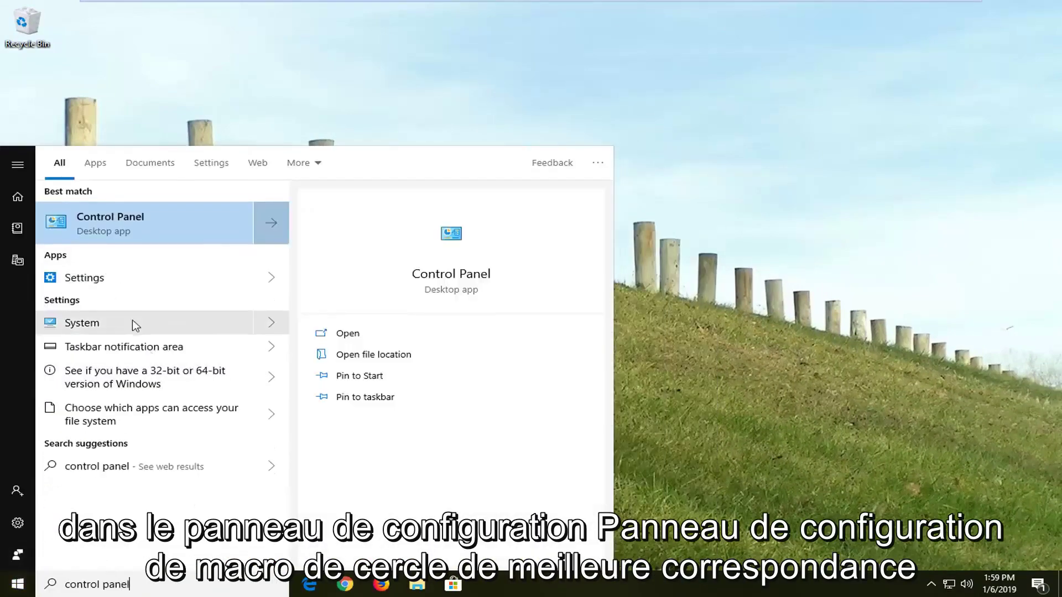
{"action": "left_click", "coordinate": [139, 229]}
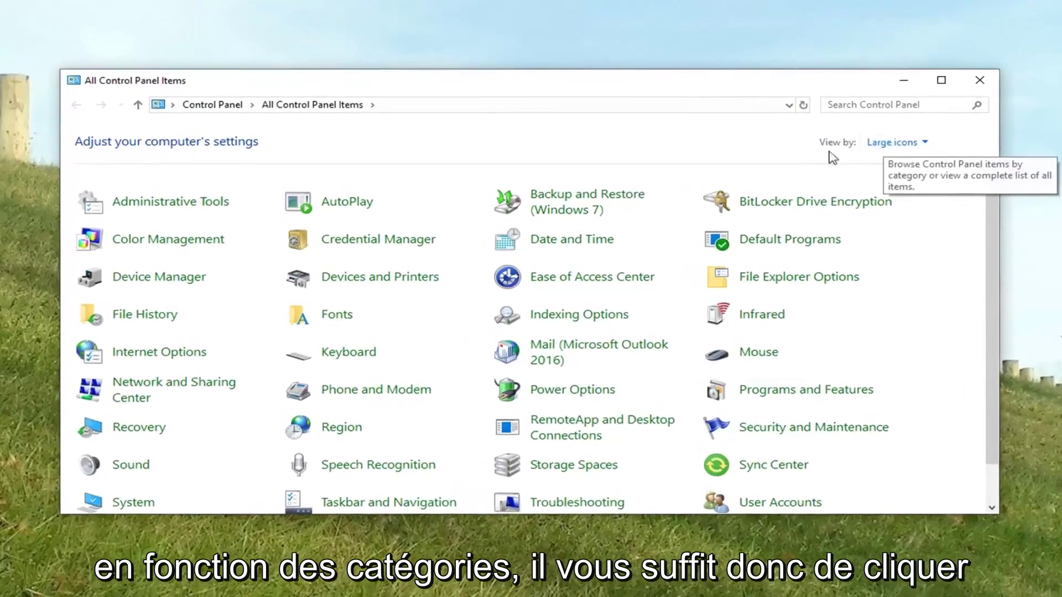
Switch View by to Category and reach the High performance plan settings via Hardware and Sound > Power Options.
{"action": "left_click", "coordinate": [892, 142]}
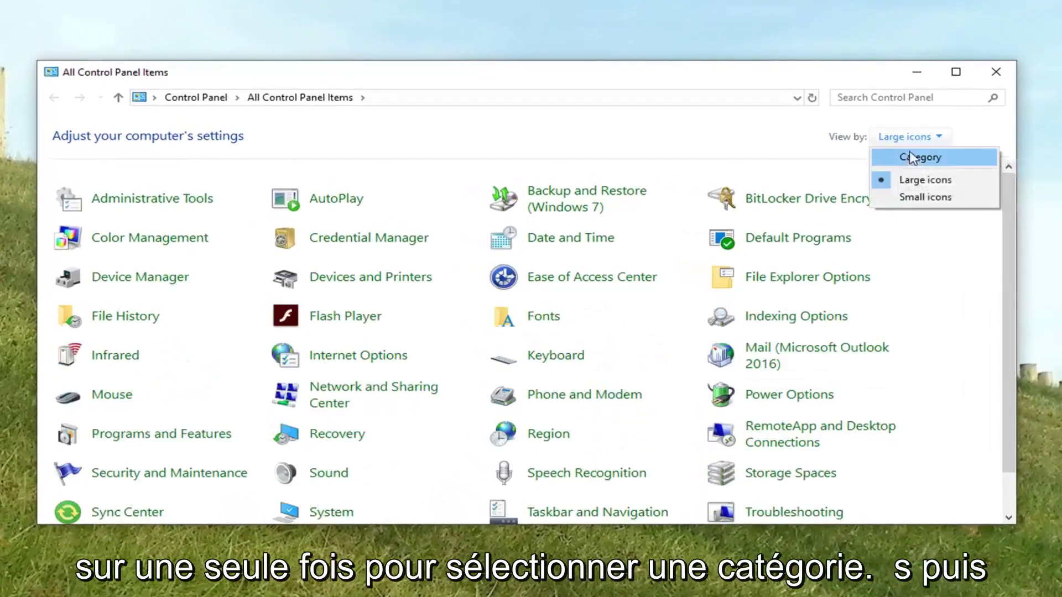
{"action": "left_click", "coordinate": [912, 158]}
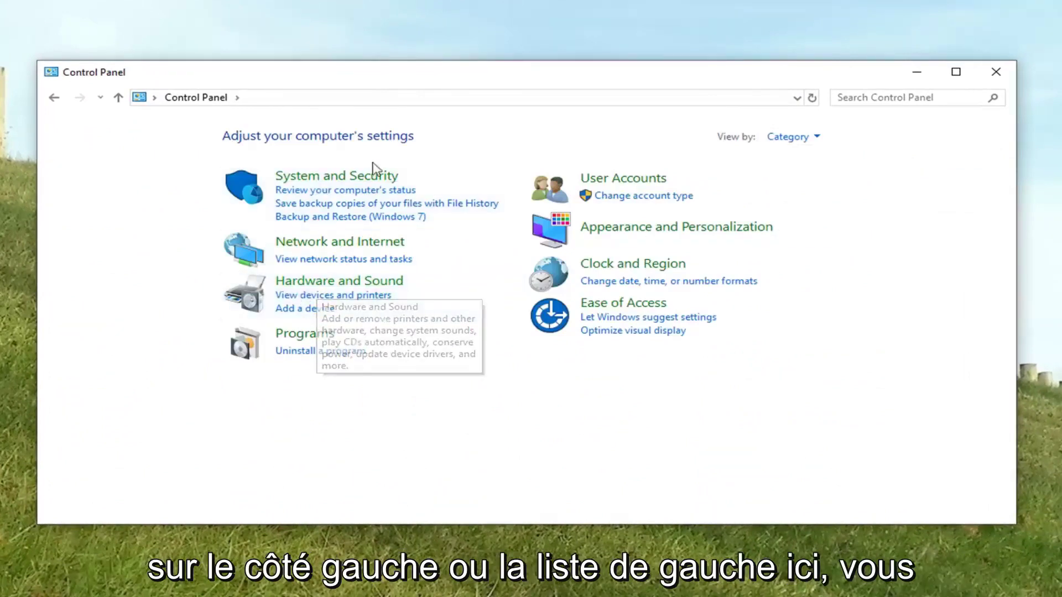
{"action": "left_click", "coordinate": [342, 284]}
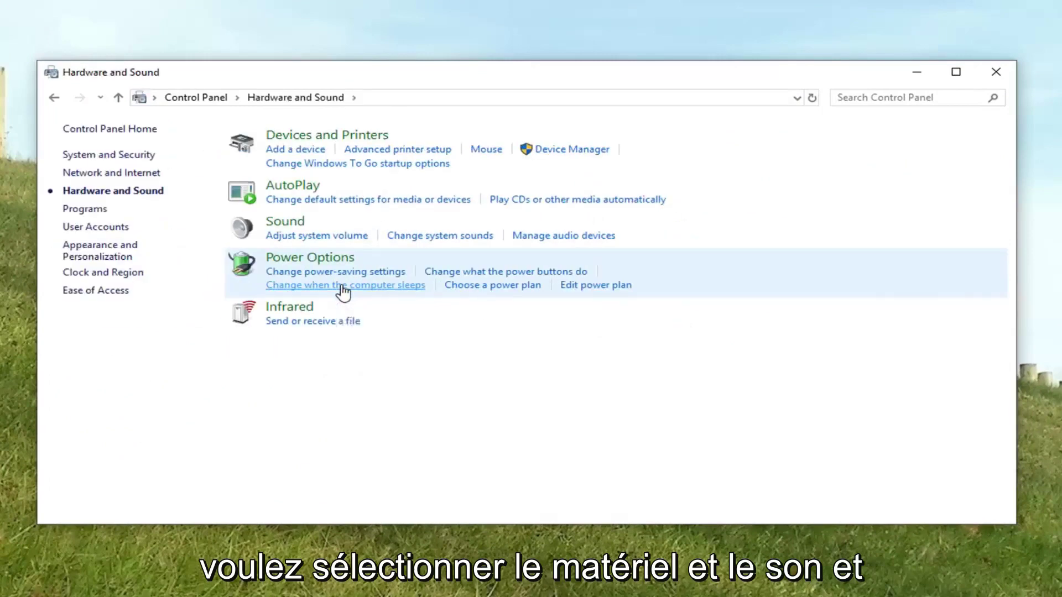
{"action": "left_click", "coordinate": [325, 263]}
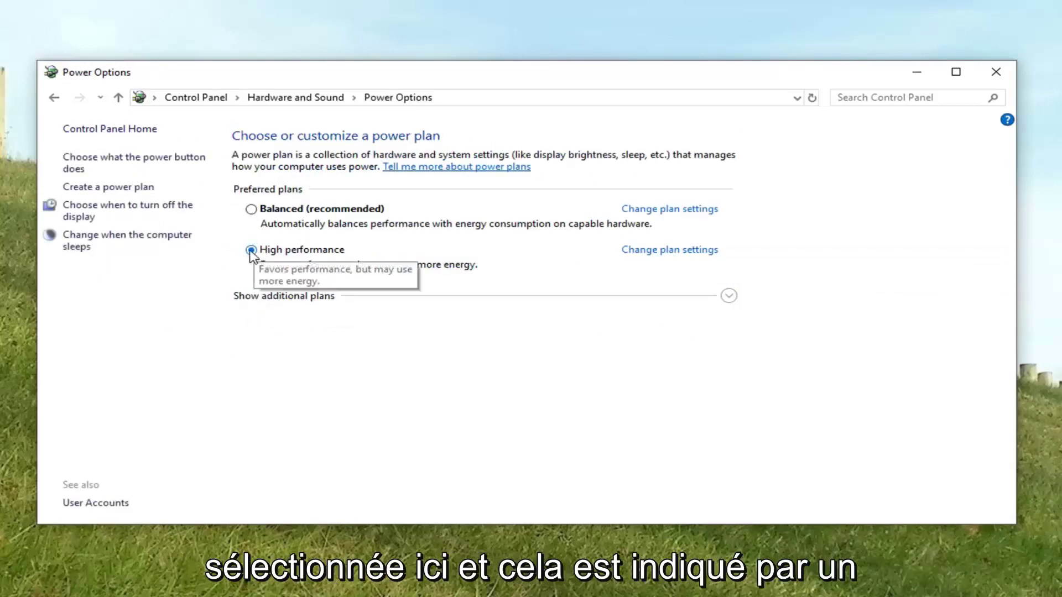
{"action": "left_click", "coordinate": [655, 251]}
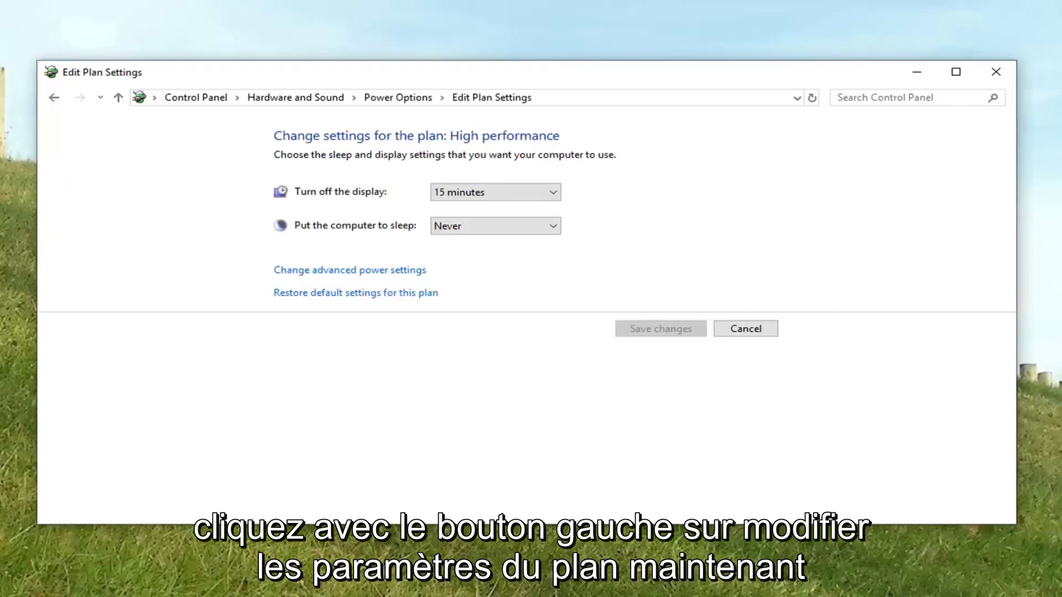
Set USB selective suspend to Disabled in the High performance plan's advanced settings and apply it.
{"action": "left_click", "coordinate": [405, 280]}
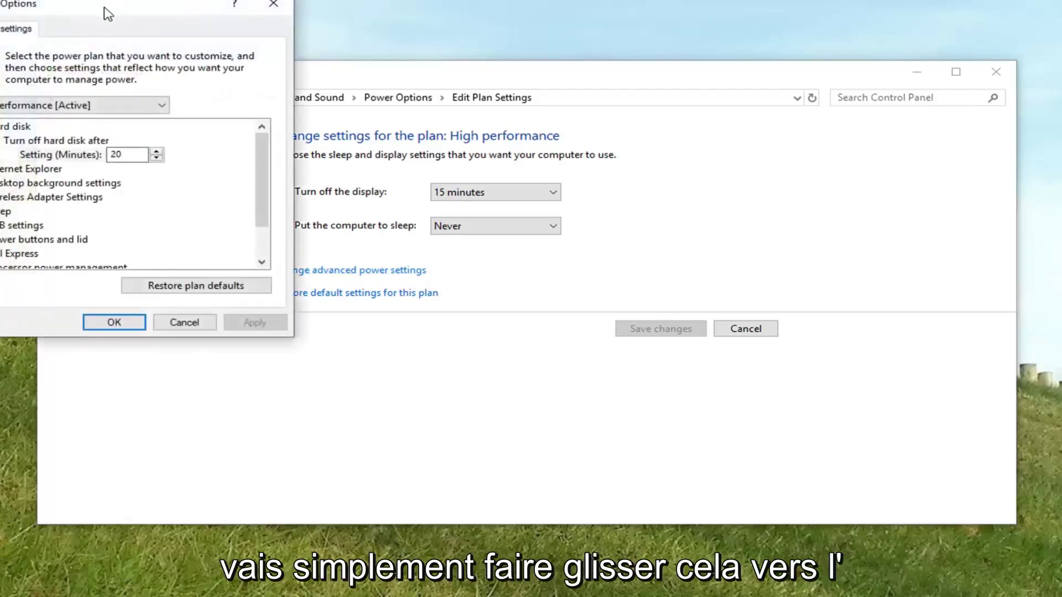
{"action": "left_click_drag", "start_coordinate": [105, 12], "coordinate": [510, 114]}
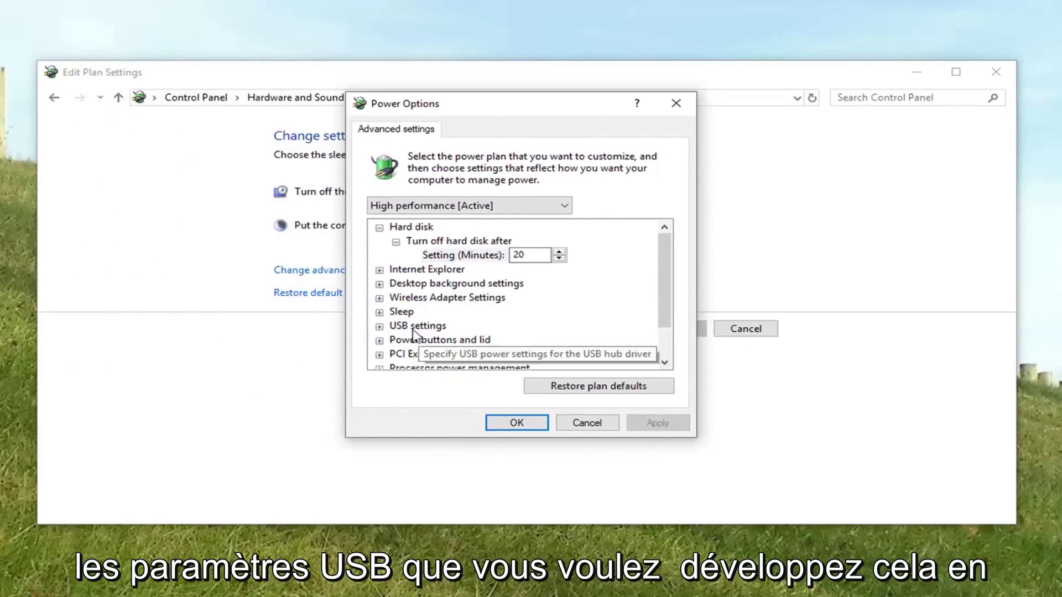
{"action": "left_click", "coordinate": [380, 327]}
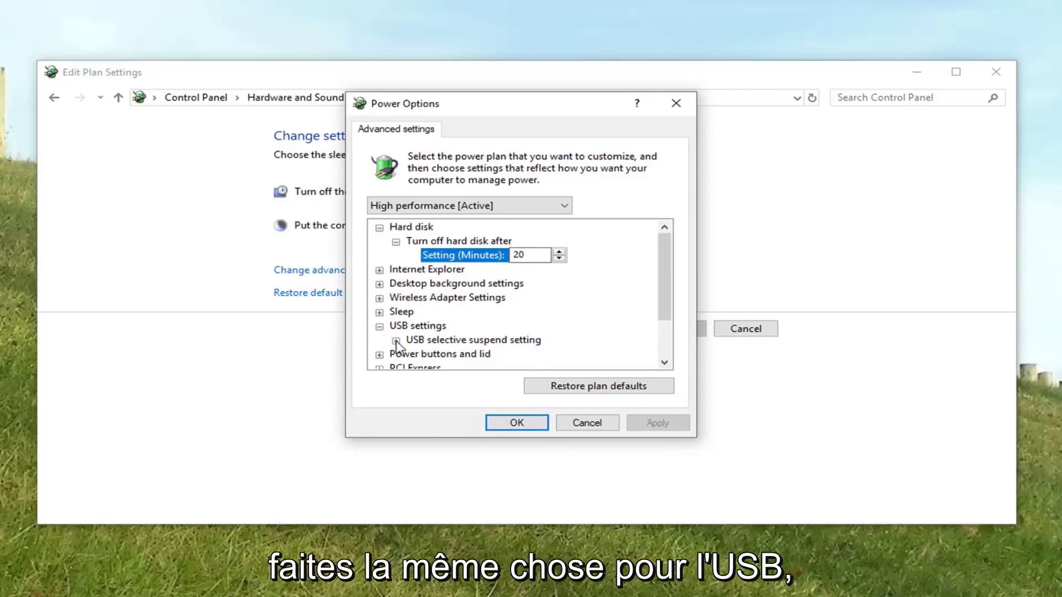
{"action": "left_click", "coordinate": [396, 341]}
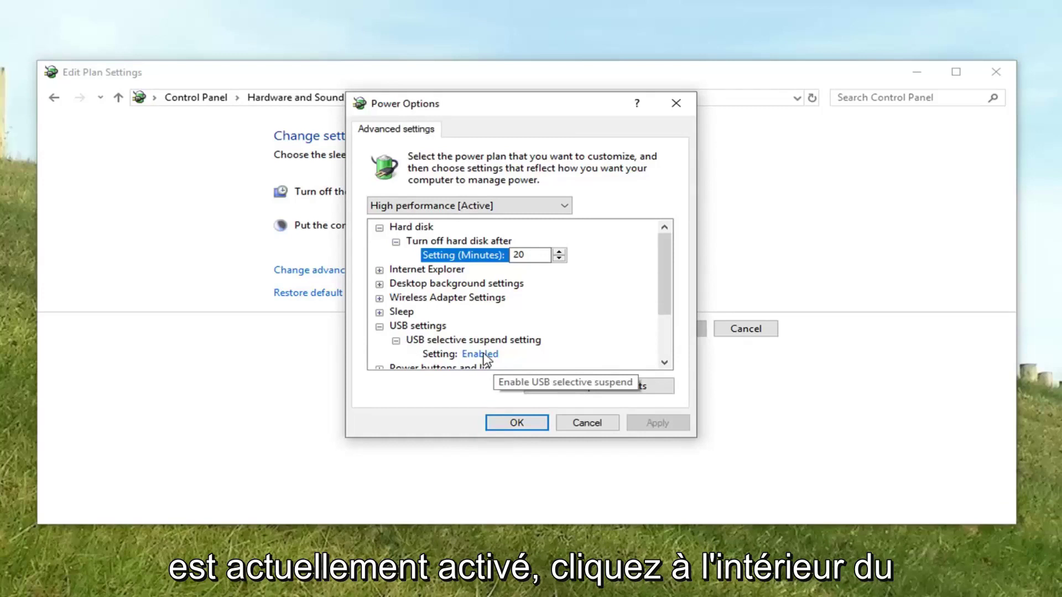
{"action": "left_click", "coordinate": [482, 356]}
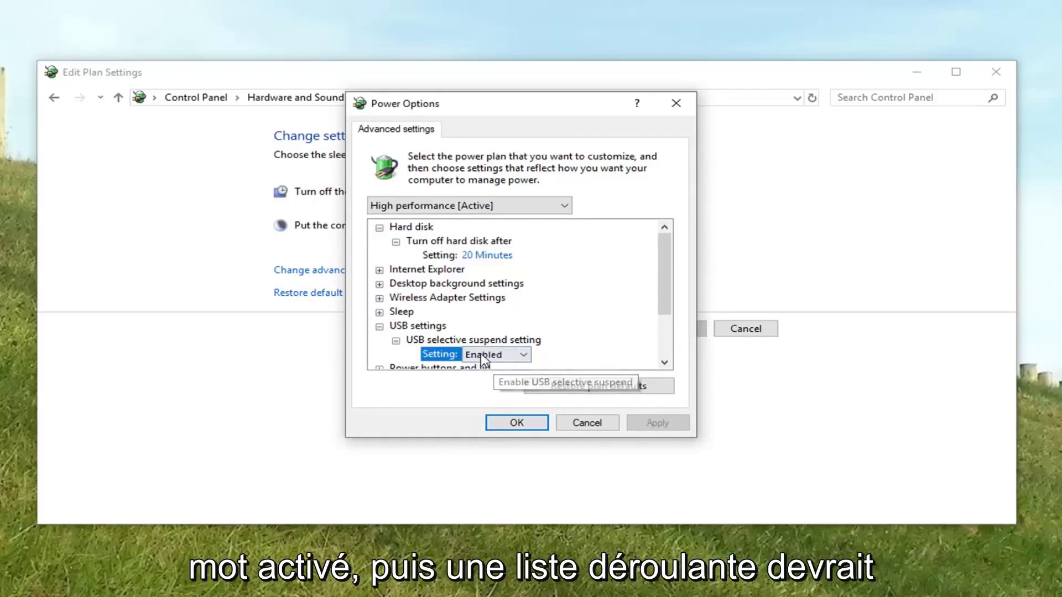
{"action": "left_click", "coordinate": [516, 359]}
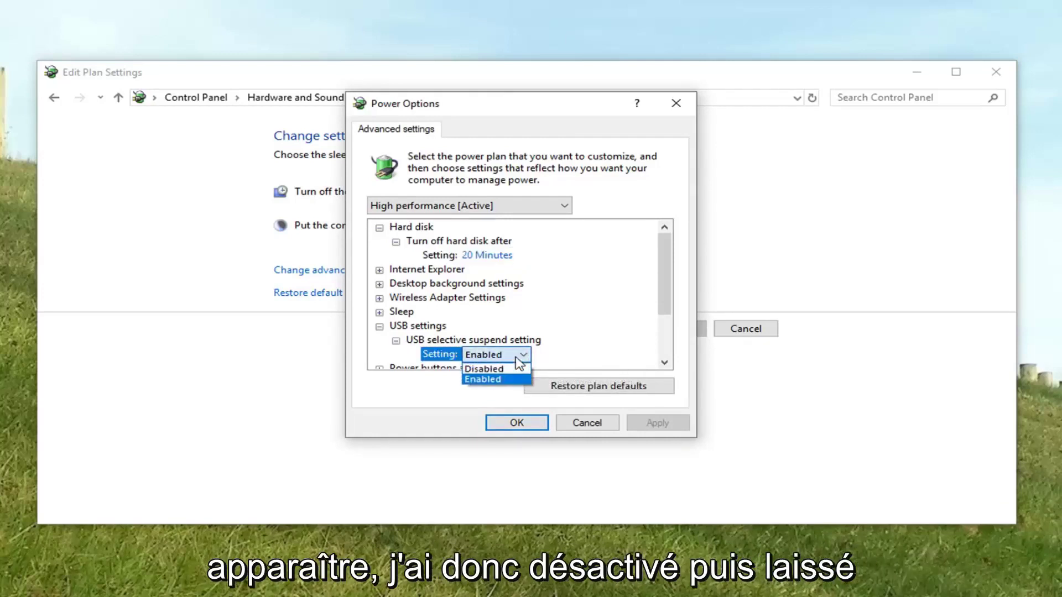
{"action": "left_click", "coordinate": [494, 367]}
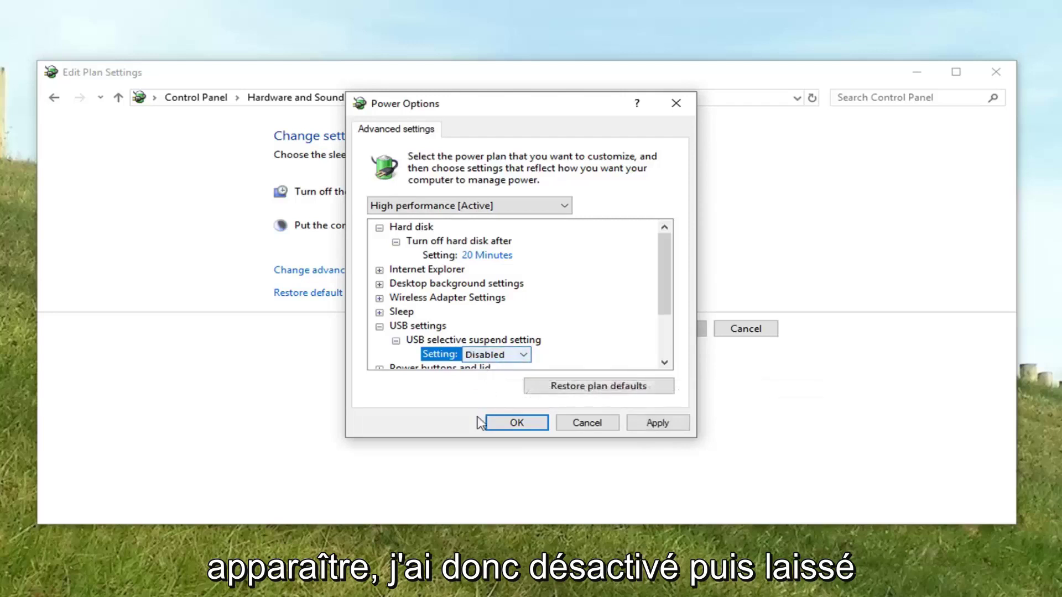
{"action": "left_click", "coordinate": [682, 426]}
{"action": "left_click", "coordinate": [516, 424]}
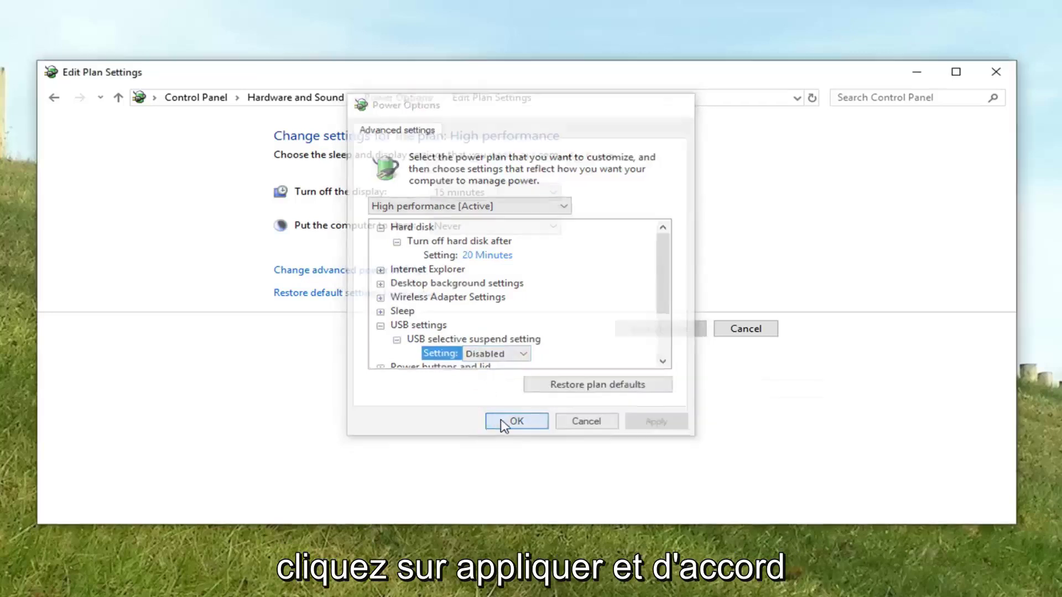